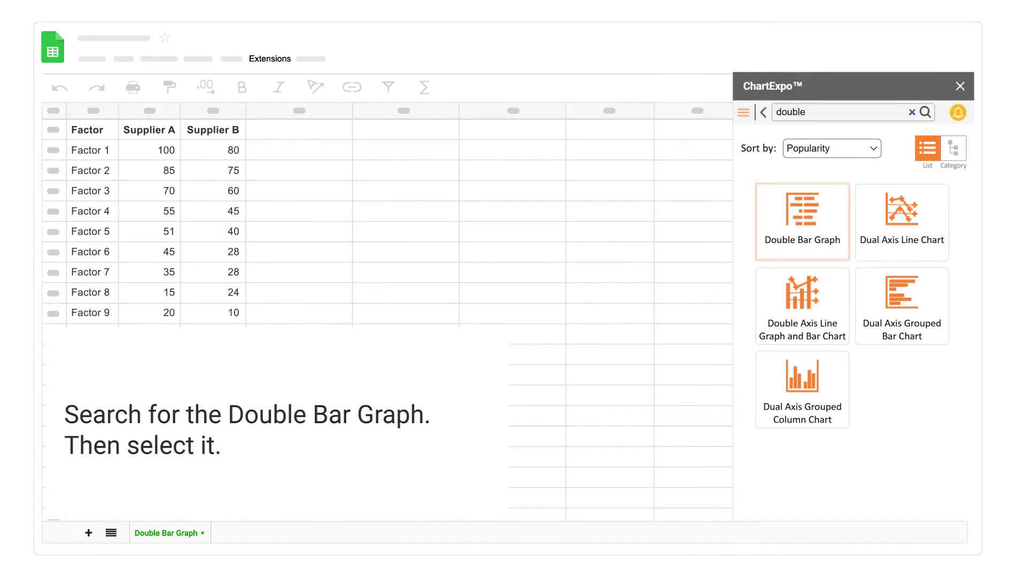
# Choose the Double Bar Graph and create the chart with Supplier A and Supplier B as metrics and Factor as dimension.
pyautogui.click(804, 218)
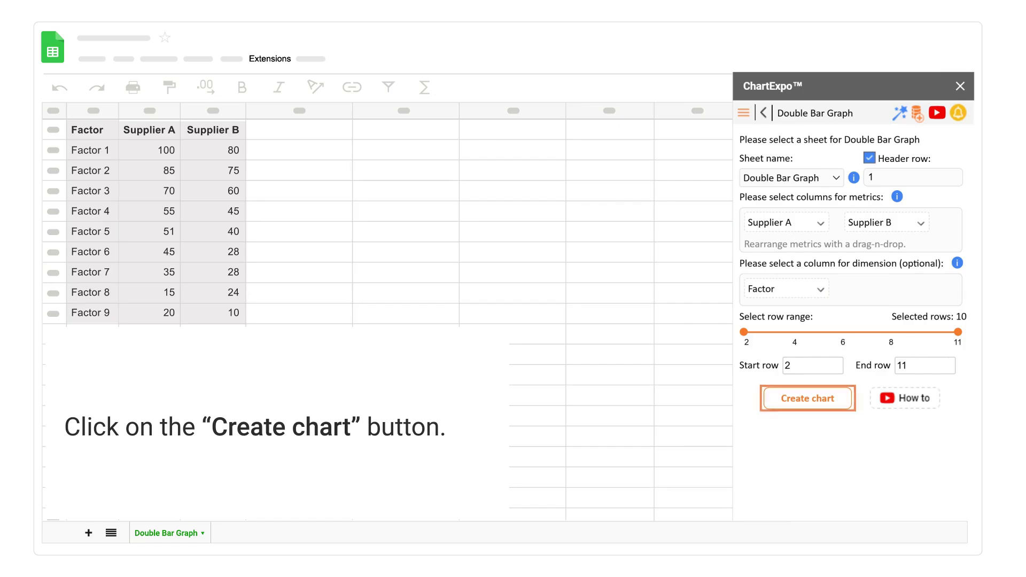
pyautogui.click(805, 399)
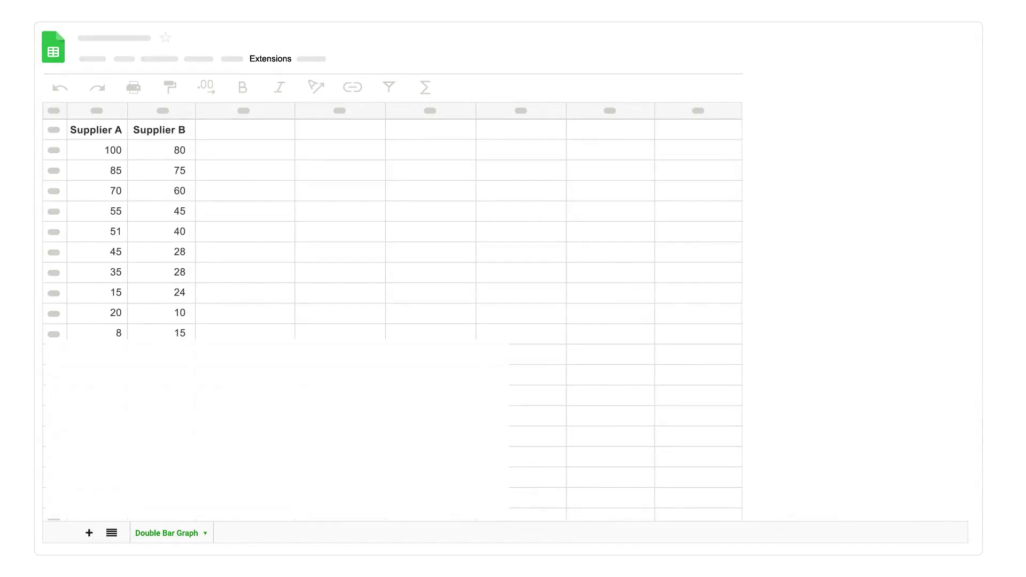
# Find the Double Bar Graph by searching for "double", choose it, and set its data sheet to Double Bar Graph.
pyautogui.click(777, 115)
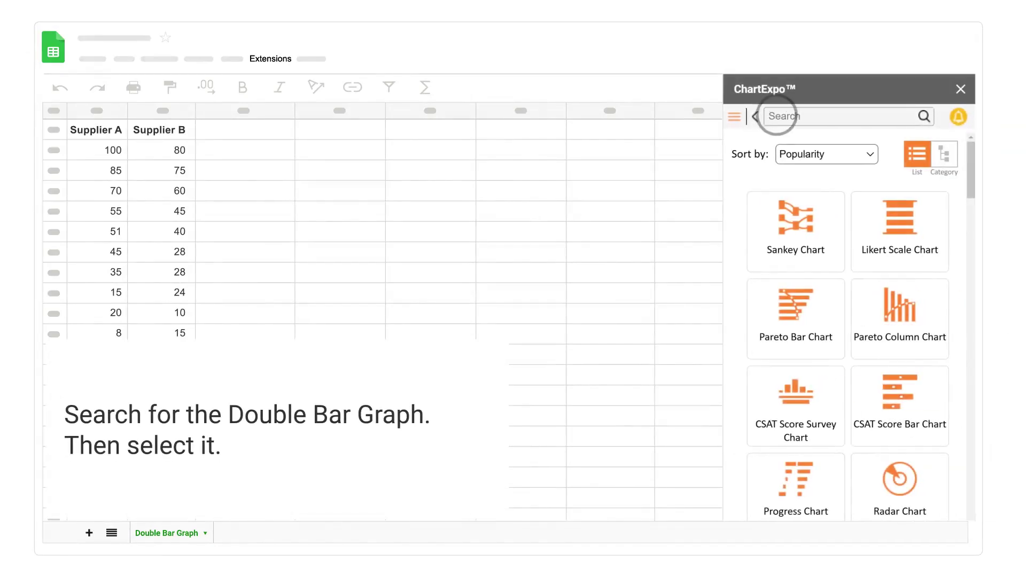
pyautogui.write('double')
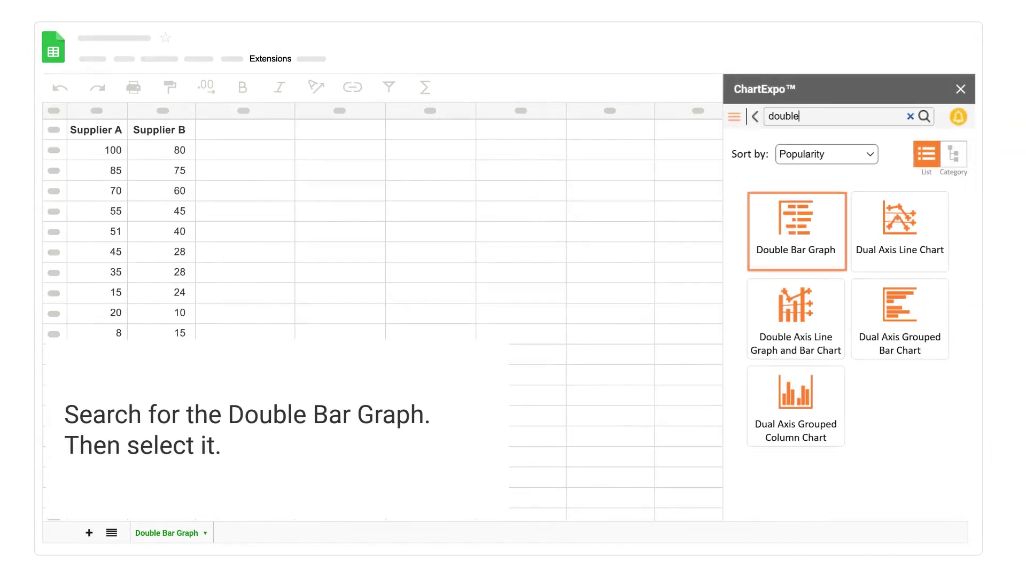
pyautogui.click(793, 228)
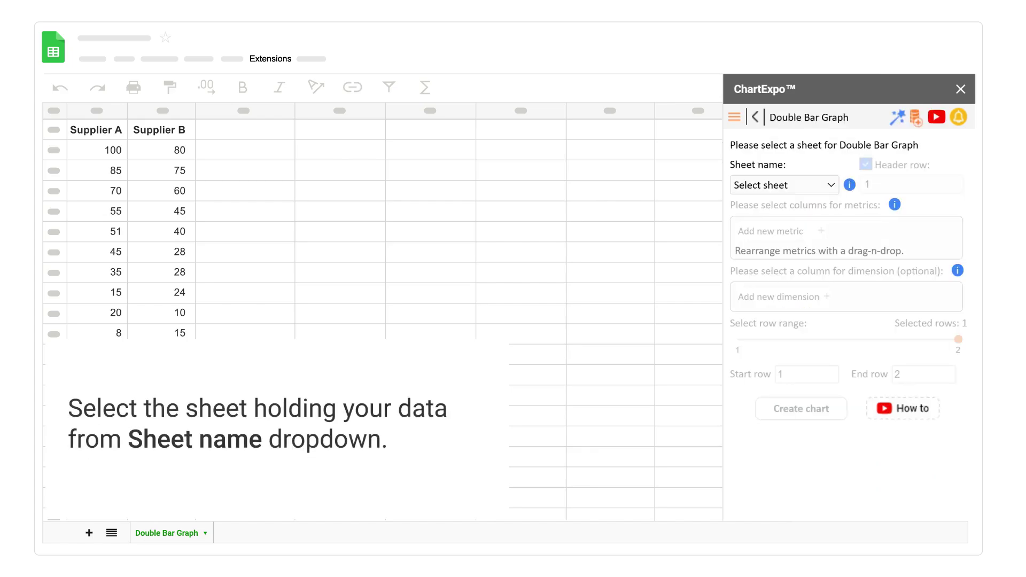
pyautogui.click(830, 185)
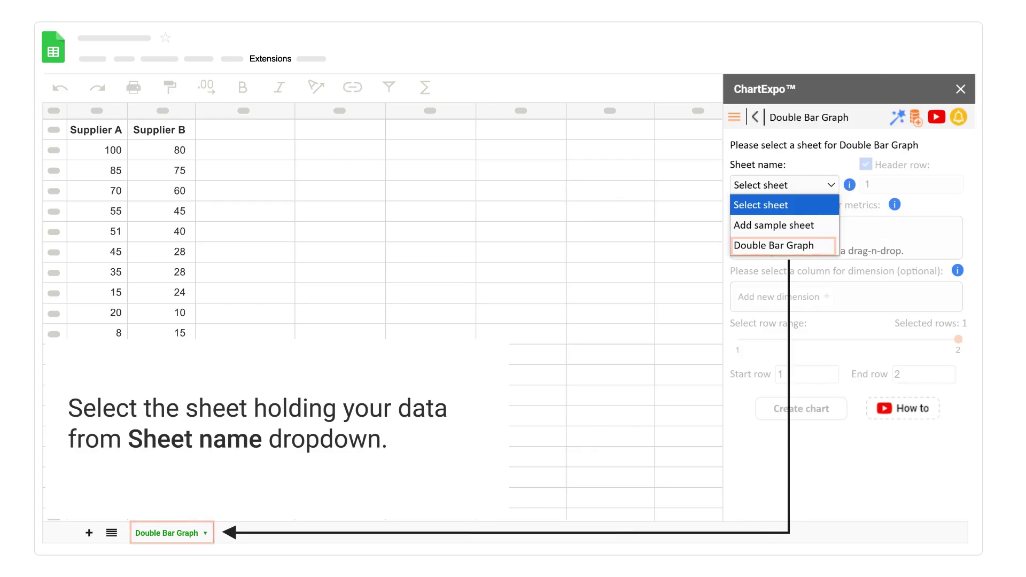
pyautogui.click(780, 245)
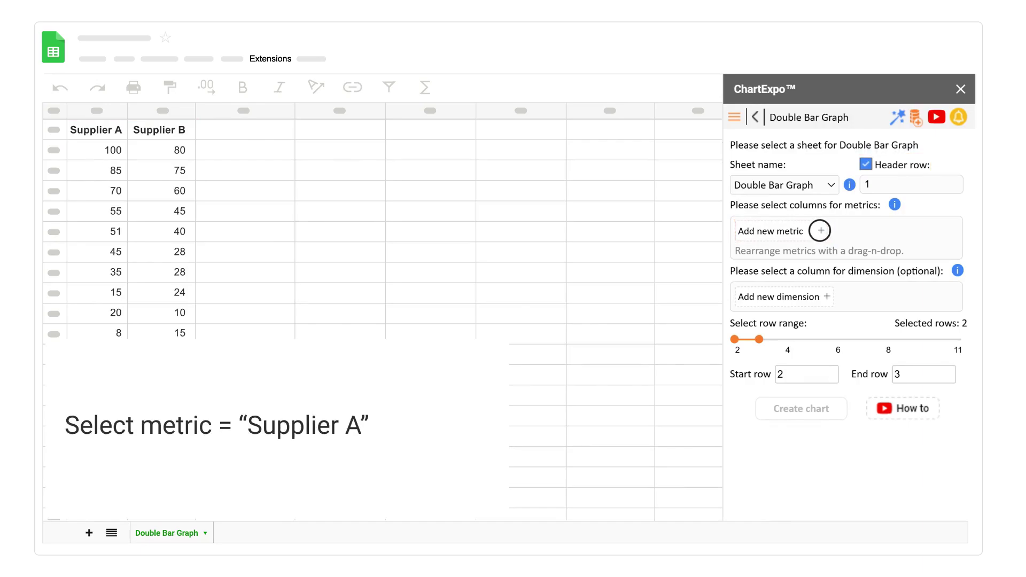
# Add the Supplier A and Supplier B columns as the chart's metrics.
pyautogui.click(821, 230)
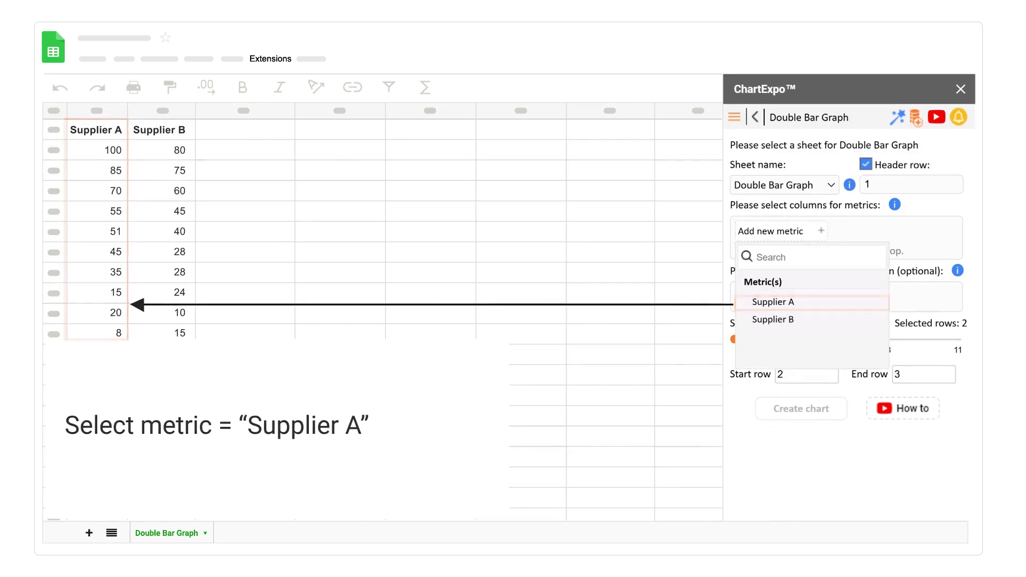
pyautogui.click(775, 302)
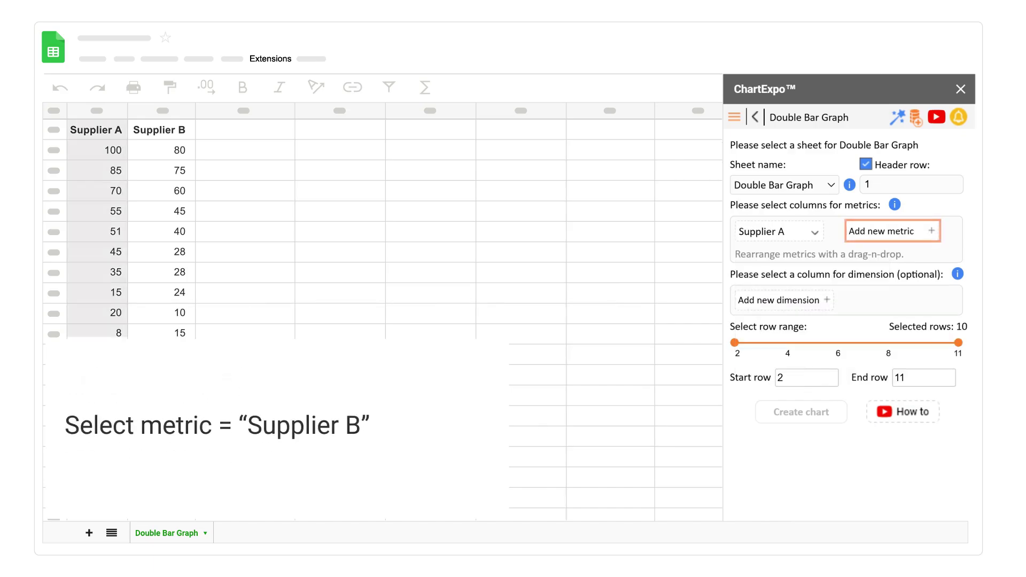
pyautogui.click(931, 230)
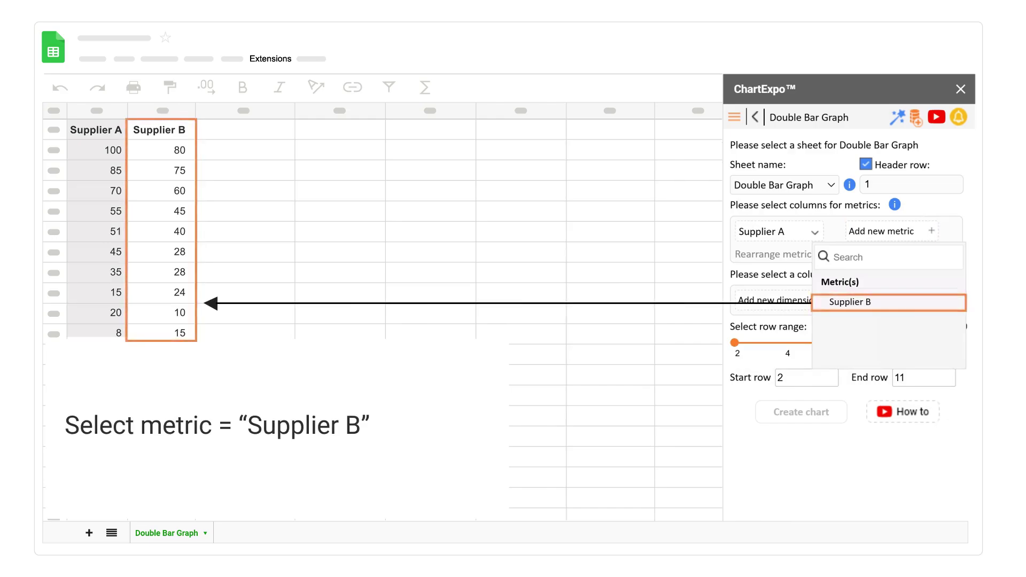
pyautogui.click(854, 302)
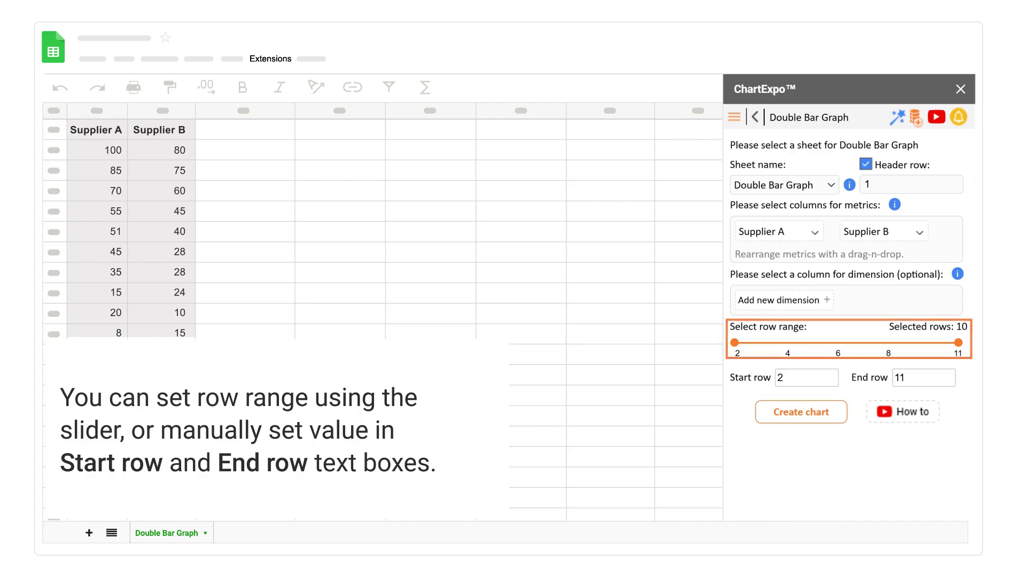
# Set the row range to rows 2 through 11, create the chart, and close its preview.
pyautogui.click(834, 342)
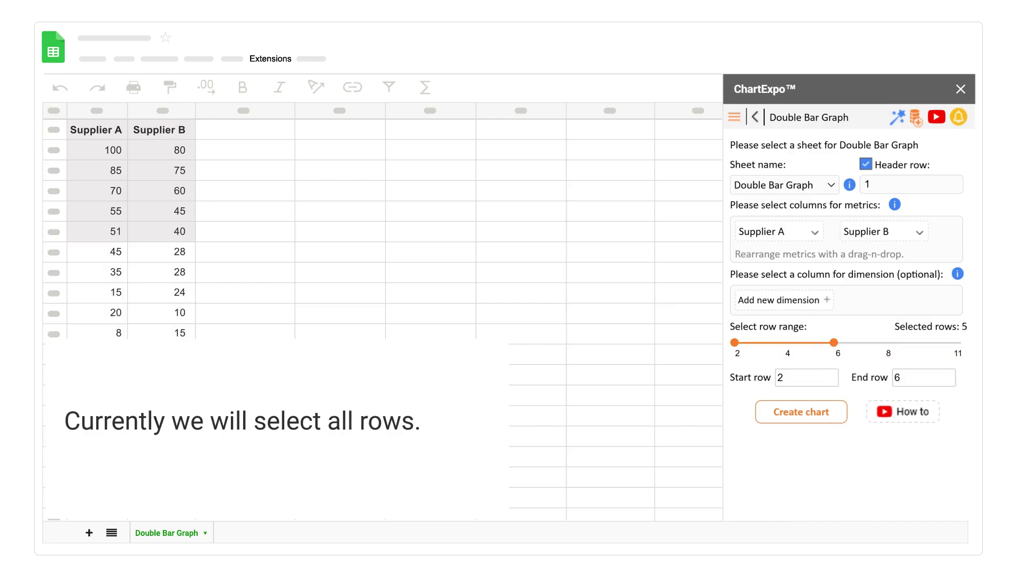
pyautogui.click(958, 342)
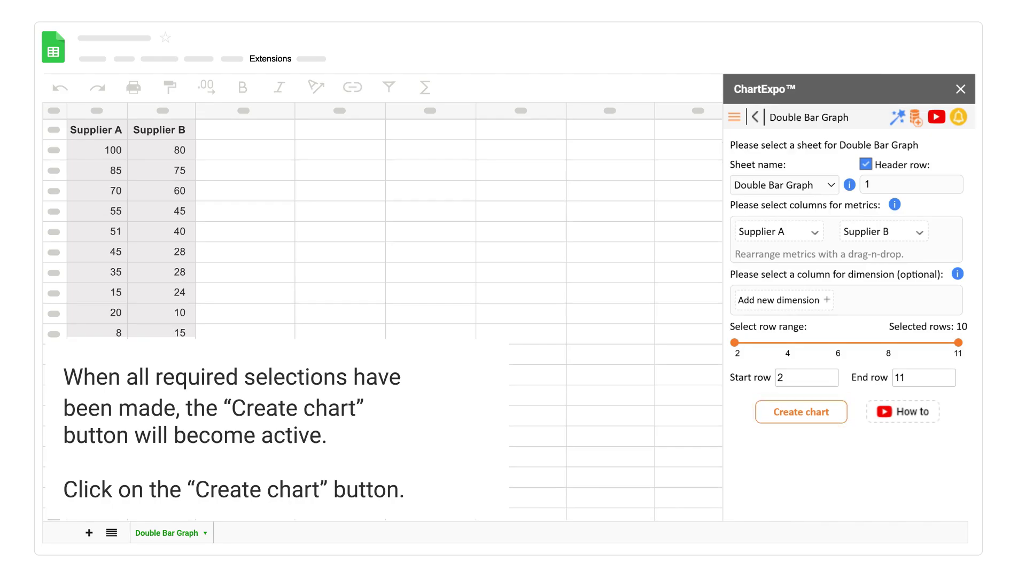
pyautogui.click(798, 411)
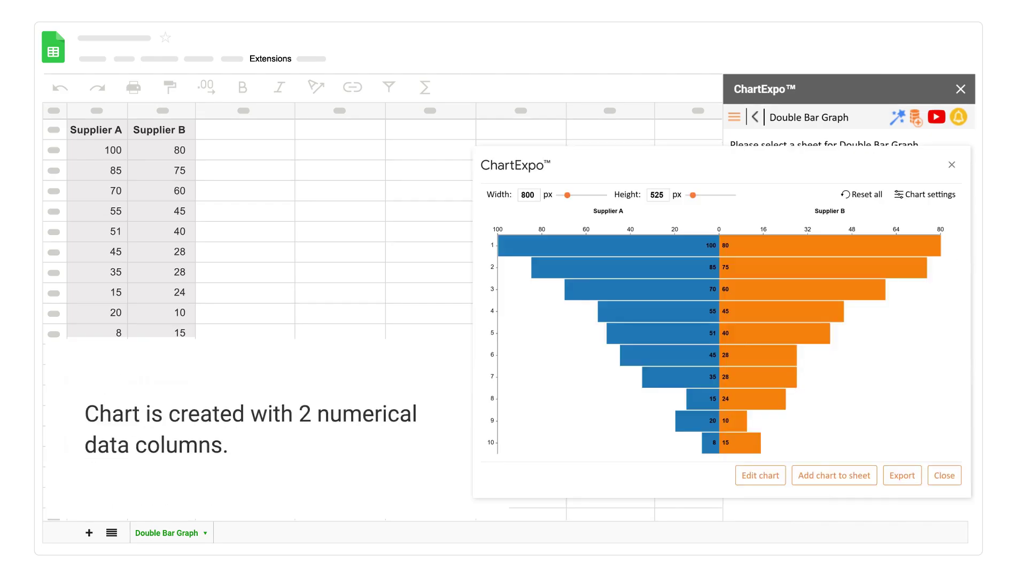
pyautogui.click(952, 165)
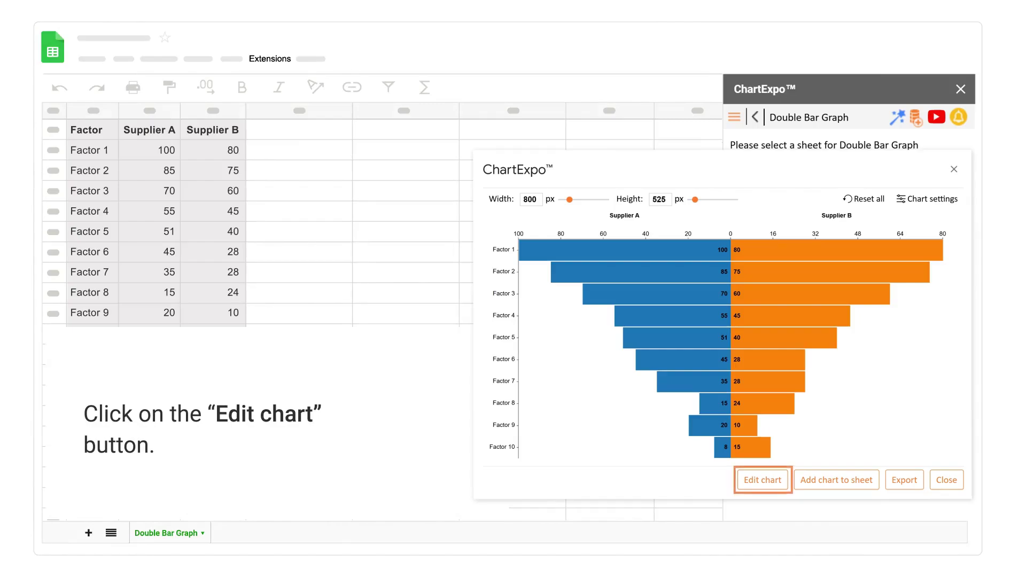
# Edit the chart and set its header's first line to "Comparing Different Factors of Two Suppliers".
pyautogui.click(763, 479)
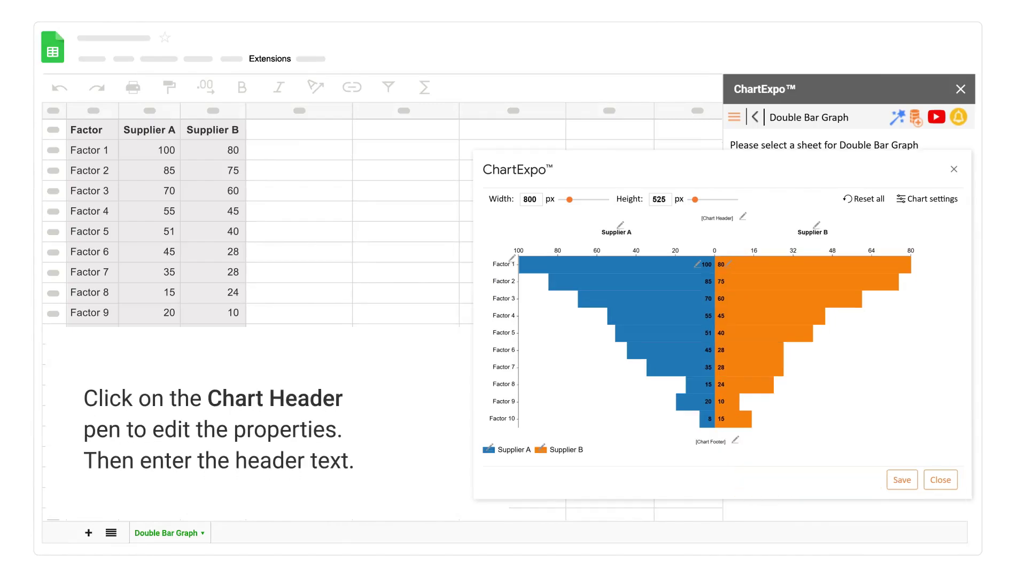
pyautogui.click(743, 216)
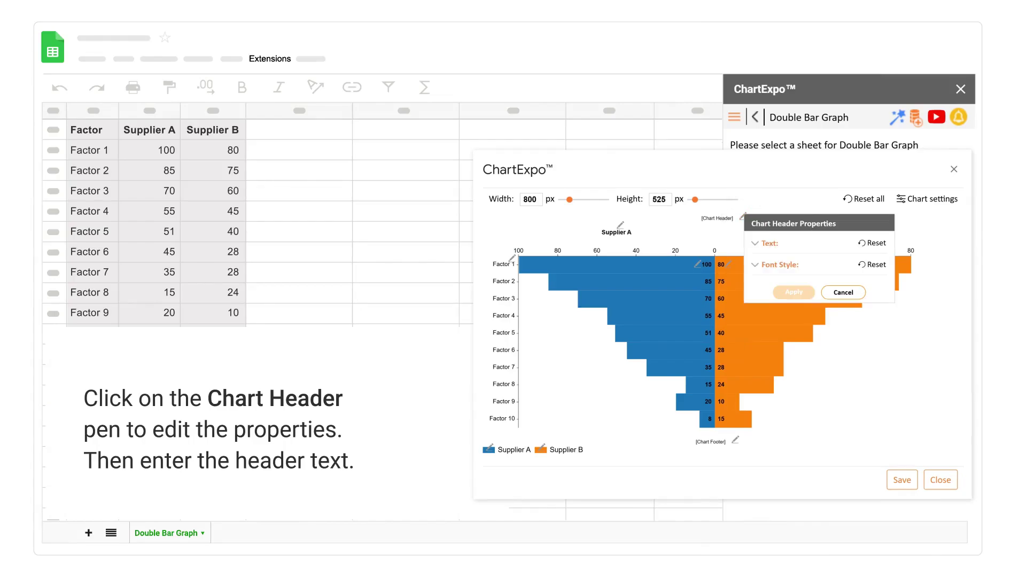
pyautogui.click(756, 243)
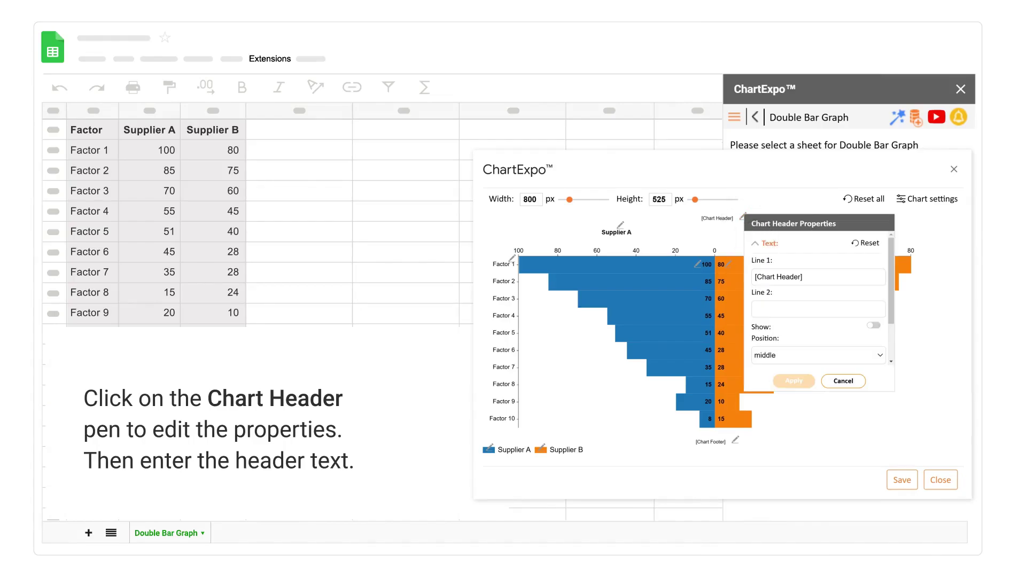
pyautogui.click(765, 278)
pyautogui.write('Comparing Different Factors of Two Suppliers')
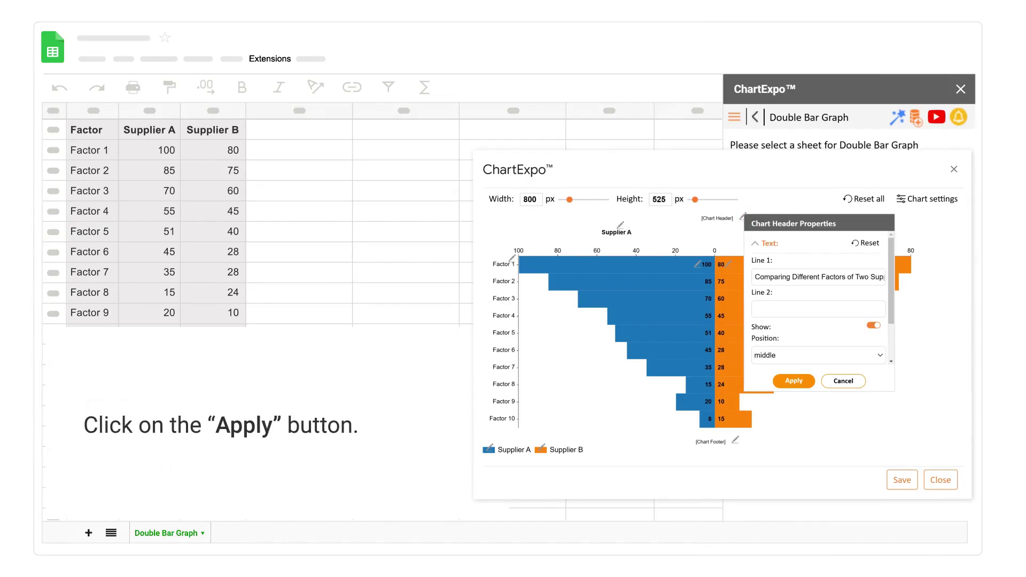
pyautogui.click(794, 381)
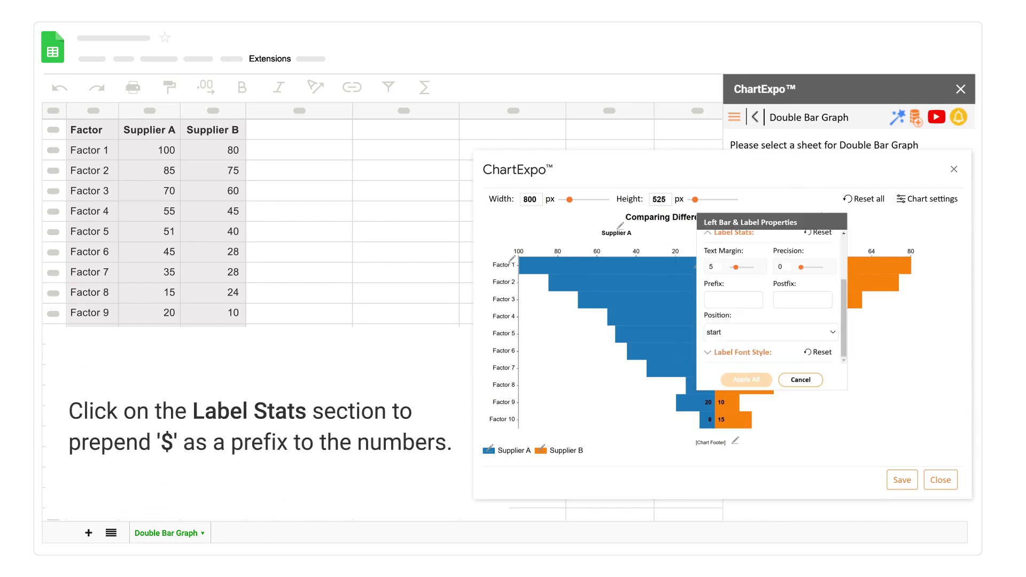
# Prefix the left and right bar labels with $ and set the label font color to white (#ffffff).
pyautogui.click(712, 299)
pyautogui.write('$')
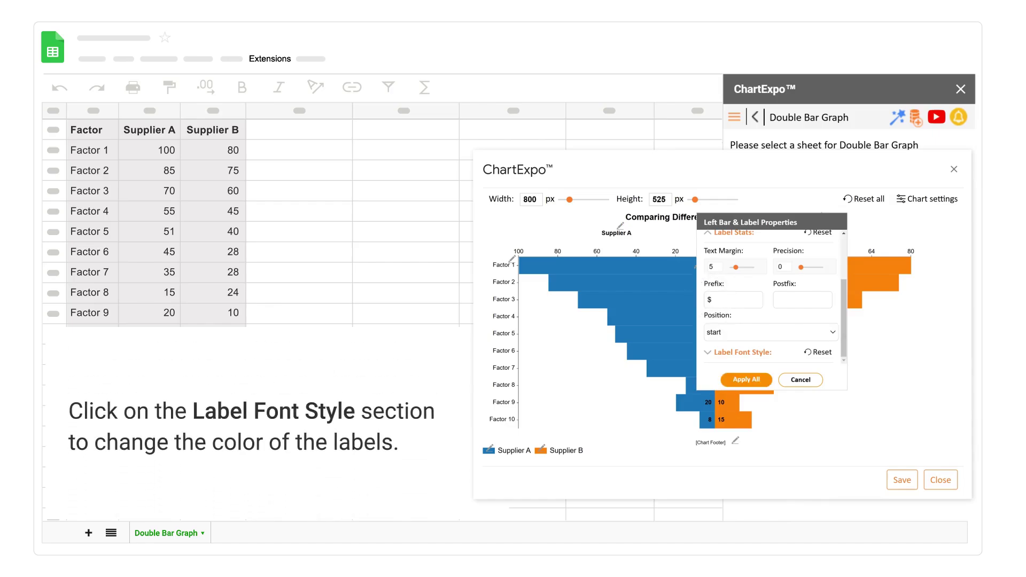
pyautogui.click(709, 352)
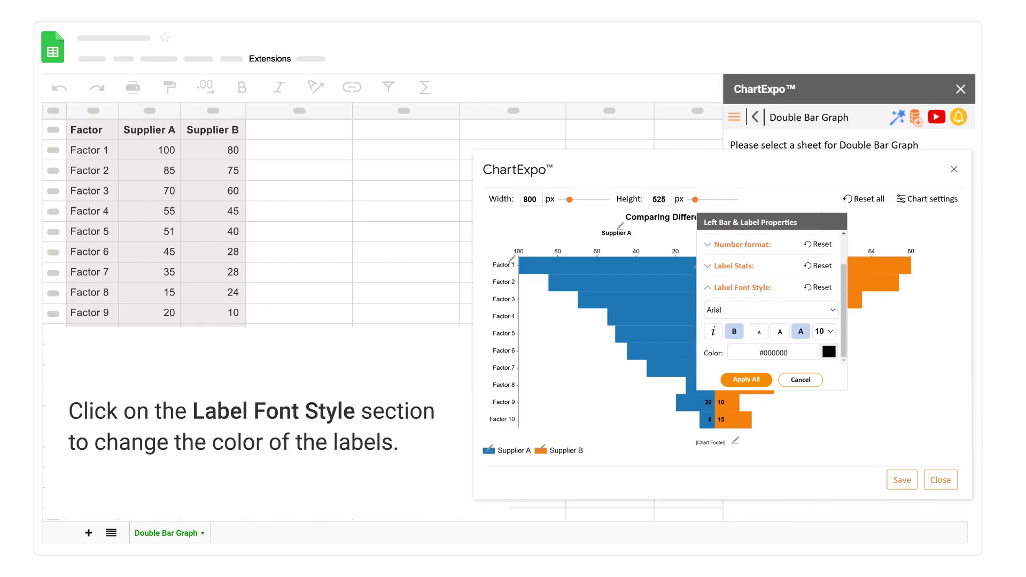
pyautogui.click(830, 352)
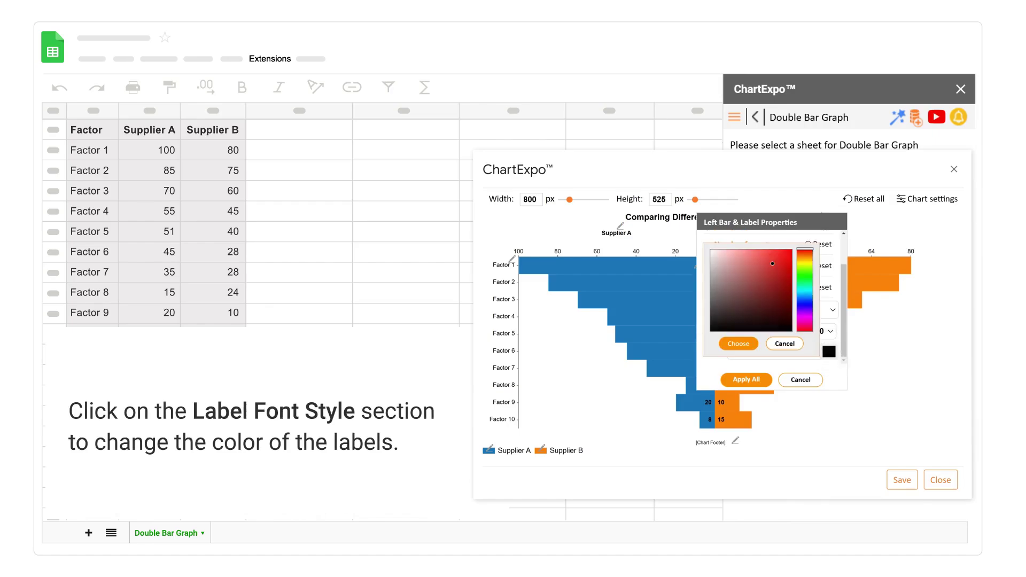
pyautogui.click(710, 249)
pyautogui.click(739, 343)
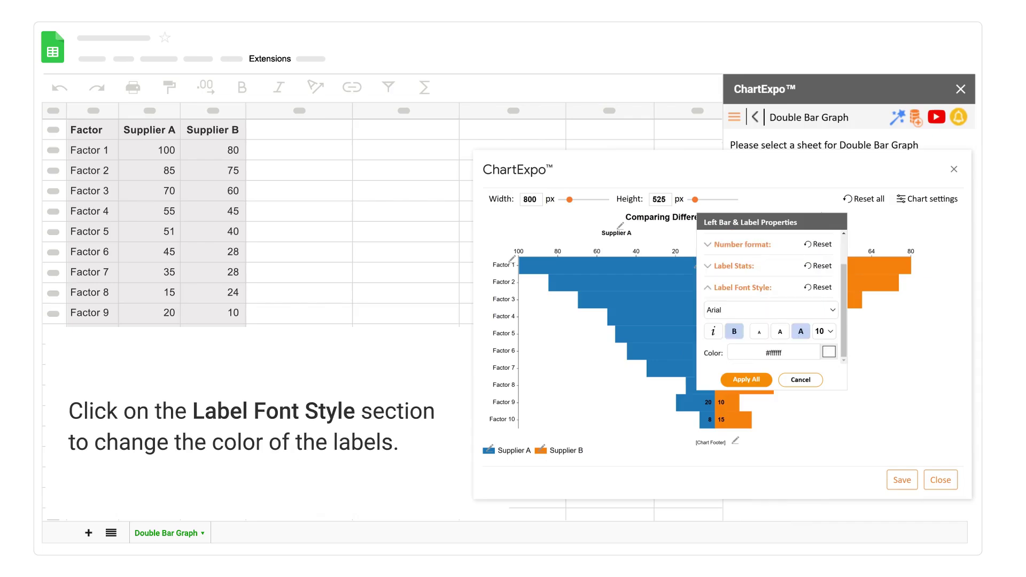
pyautogui.click(747, 380)
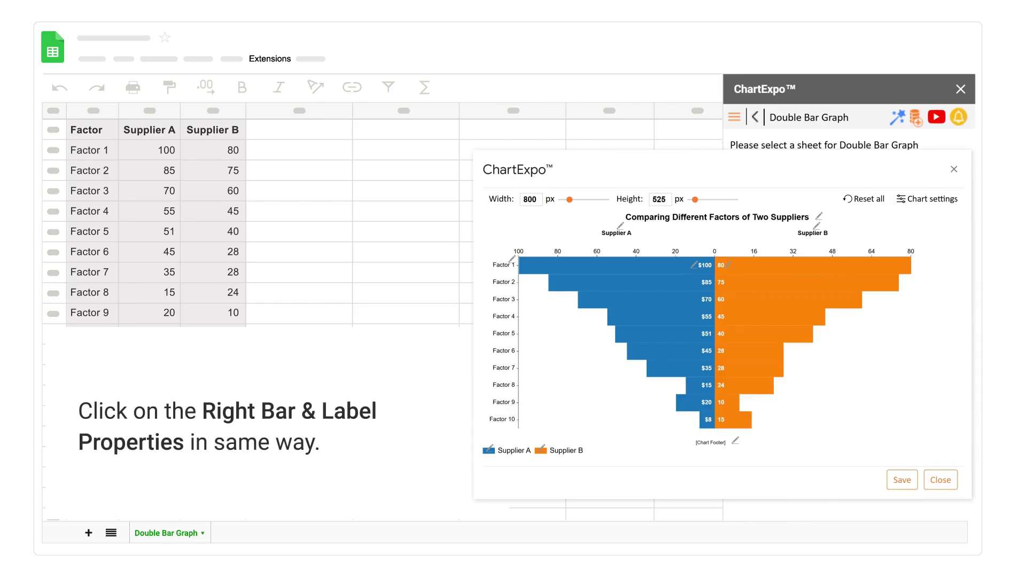
pyautogui.click(728, 264)
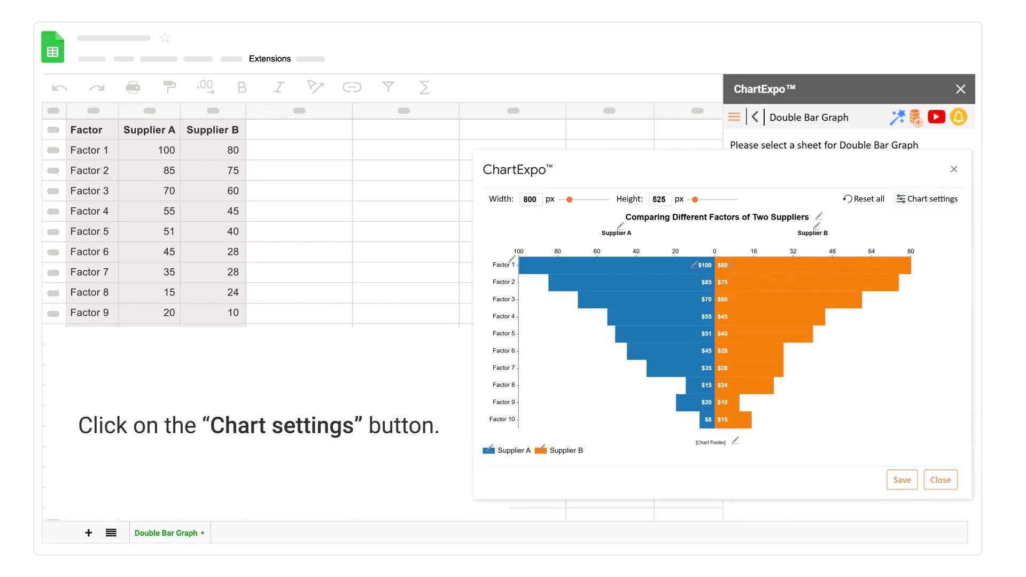
# In the chart settings, set $ as the prefix for the Top Axis Left Label.
pyautogui.click(929, 198)
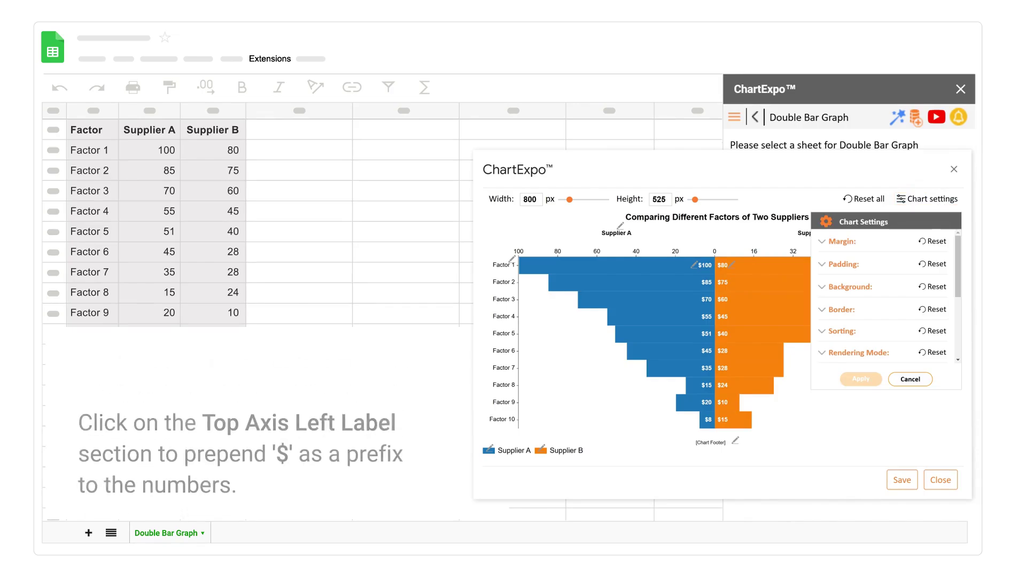
pyautogui.moveTo(957, 292); pyautogui.dragTo(958, 339)
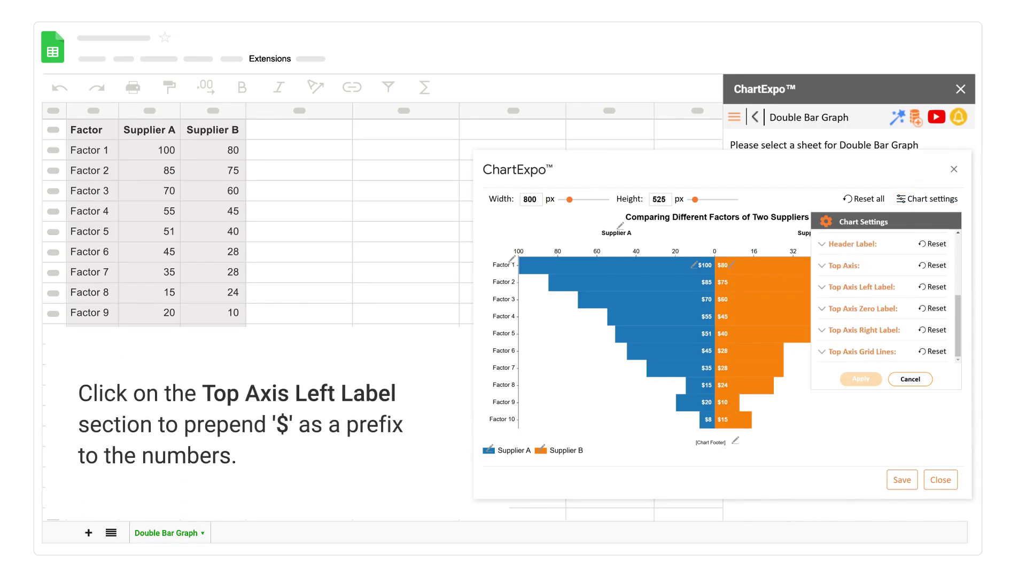
pyautogui.click(823, 287)
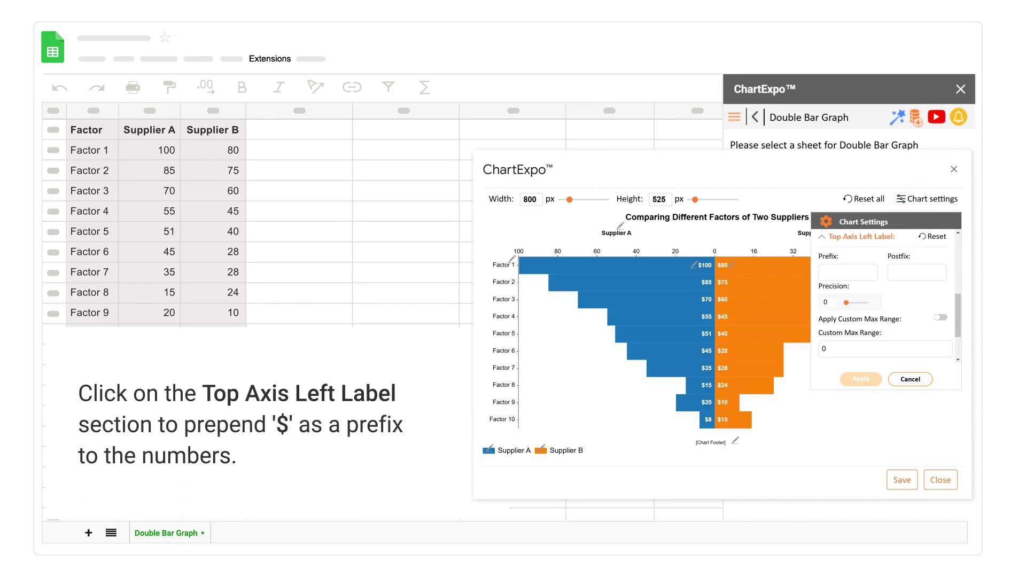
pyautogui.click(826, 271)
pyautogui.write('$')
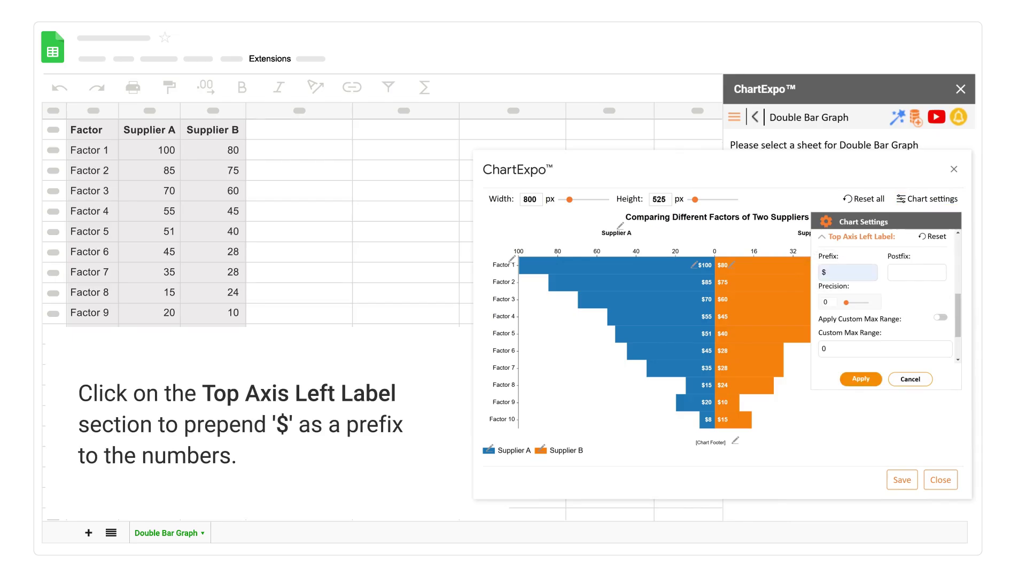
pyautogui.click(822, 237)
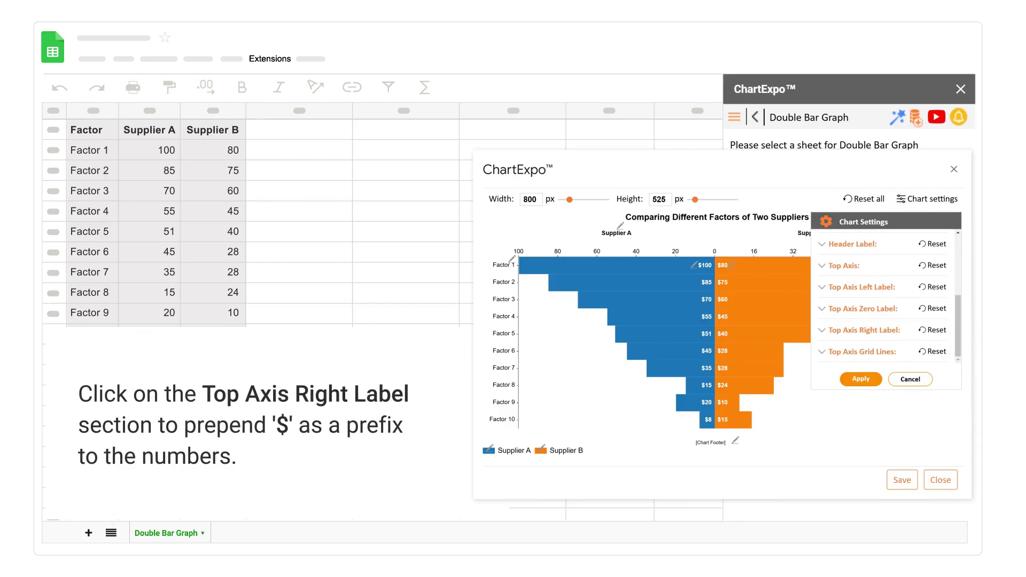
# Set $ as the prefix for the Top Axis Right Label and apply the chart settings.
pyautogui.click(823, 330)
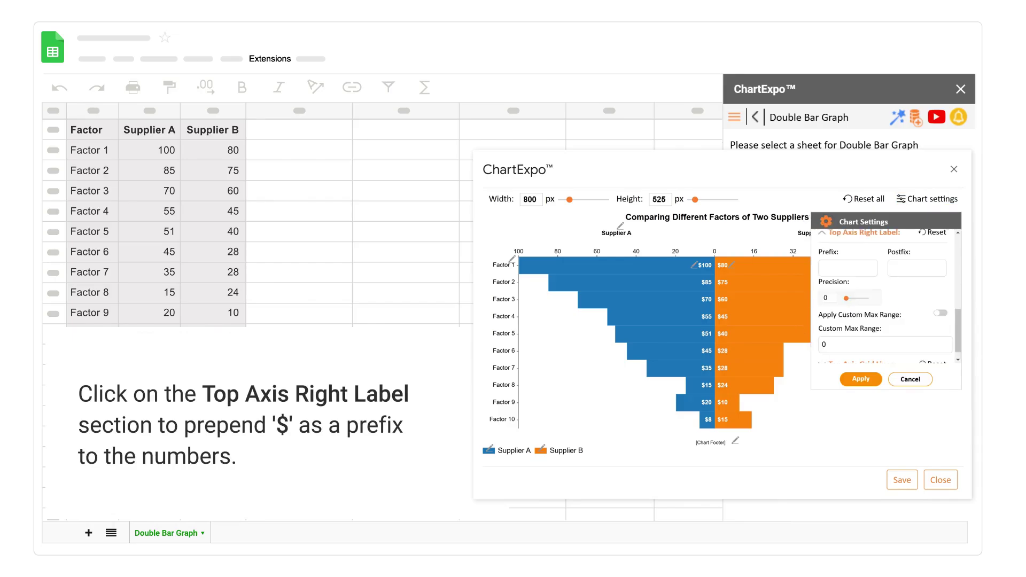
pyautogui.click(827, 267)
pyautogui.write('$')
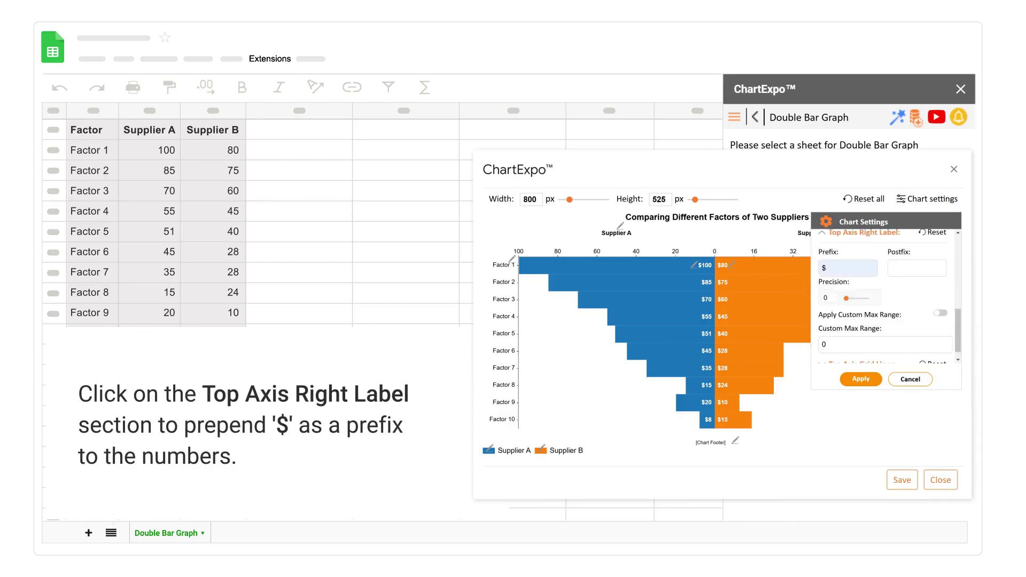
pyautogui.click(861, 379)
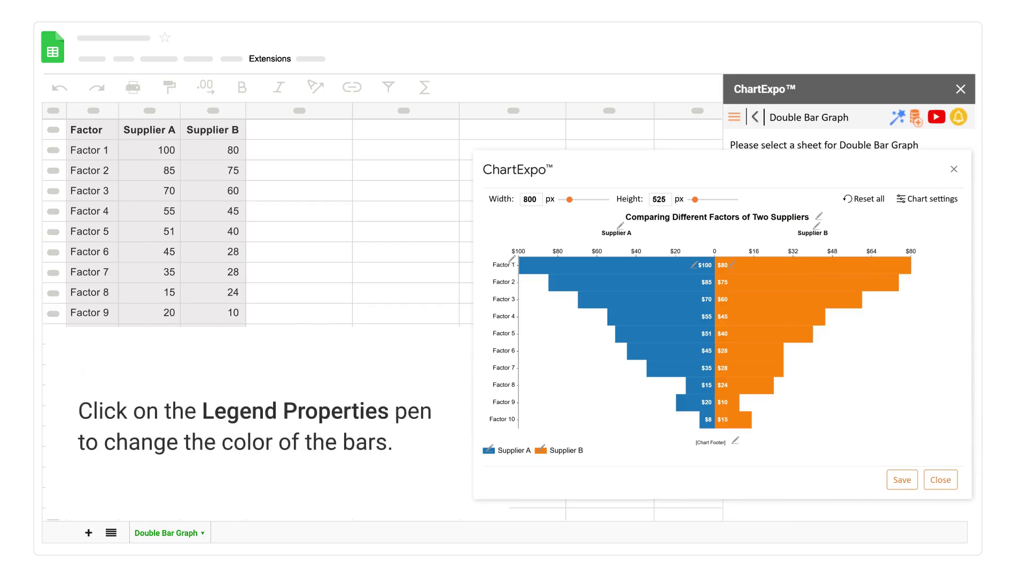
# Change the Supplier A legend box color to olive yellow (#bbb91c) and apply it to the chart.
pyautogui.click(488, 448)
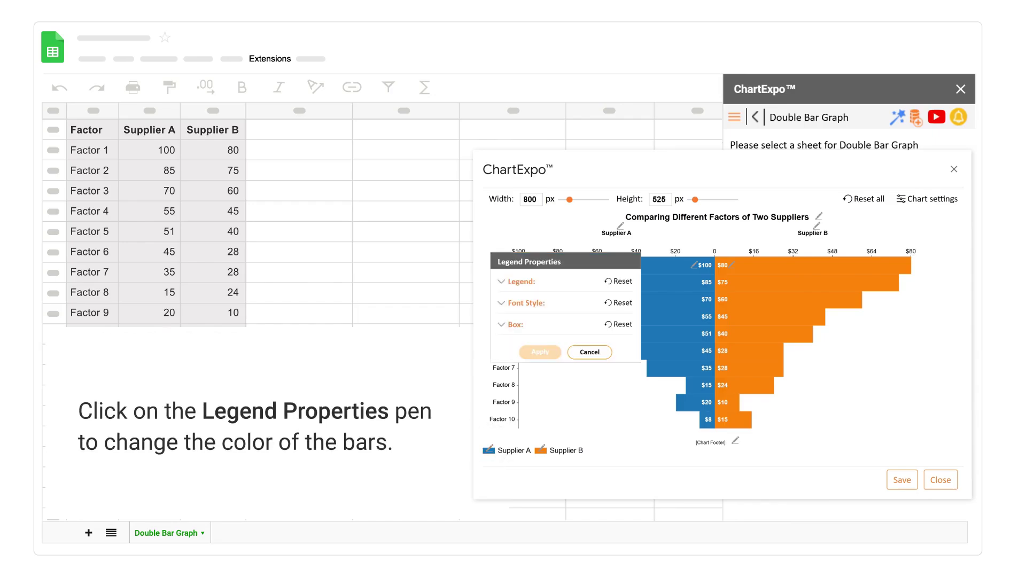
pyautogui.click(501, 324)
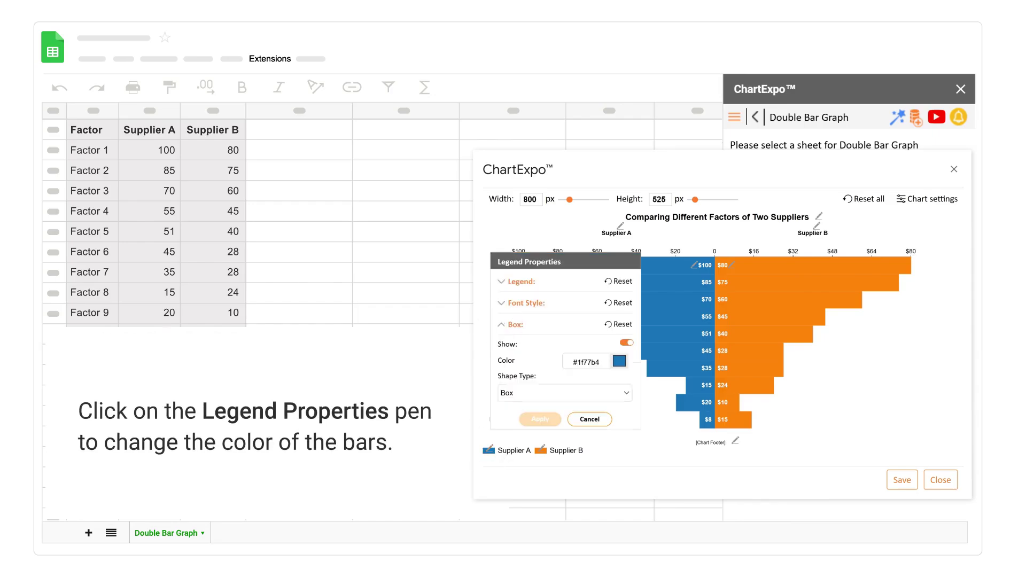
pyautogui.click(619, 361)
pyautogui.click(596, 271)
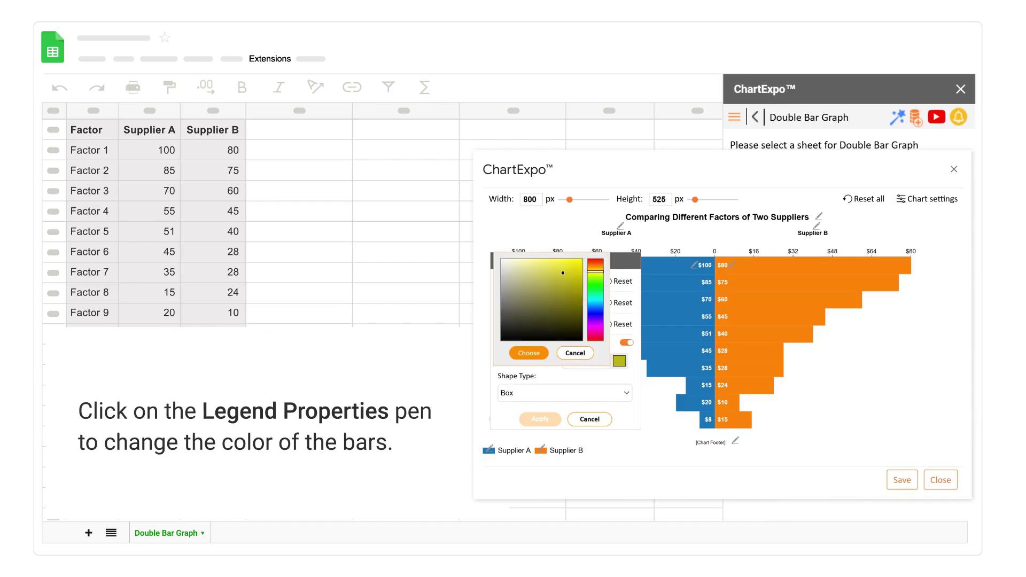
pyautogui.click(529, 352)
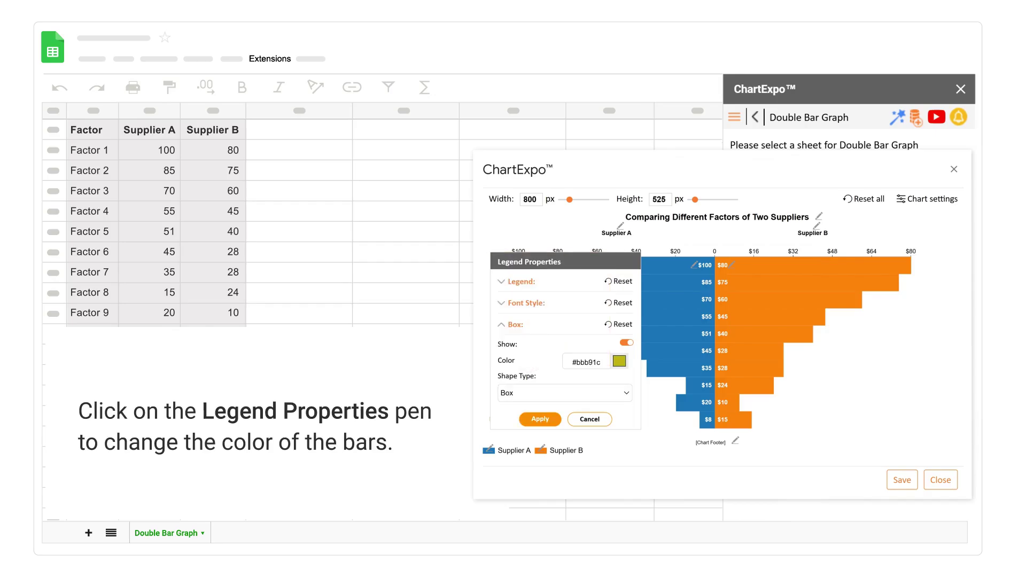
pyautogui.click(540, 419)
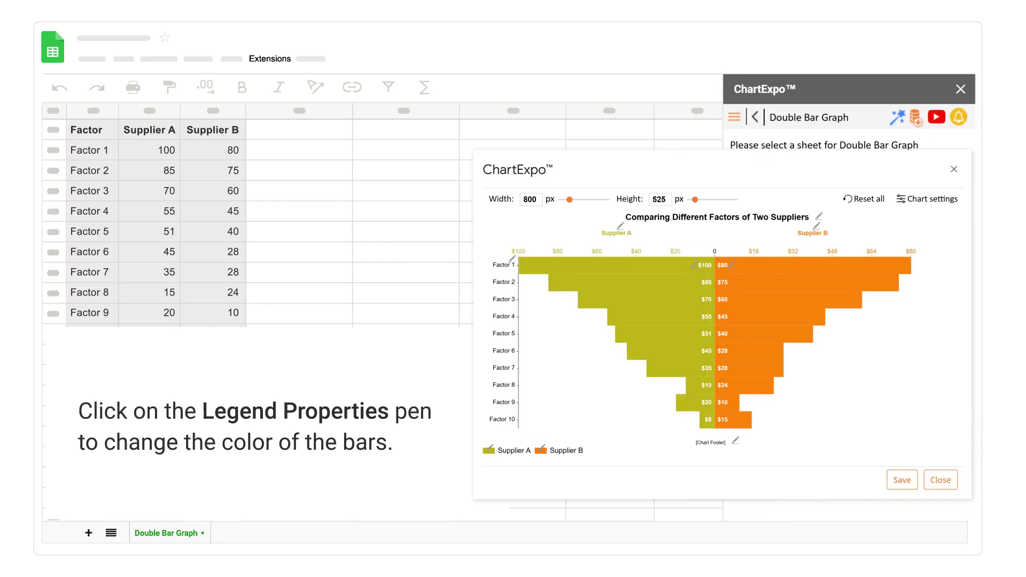
# Change the Supplier B legend box color to dark brown and save the chart edits.
pyautogui.click(541, 447)
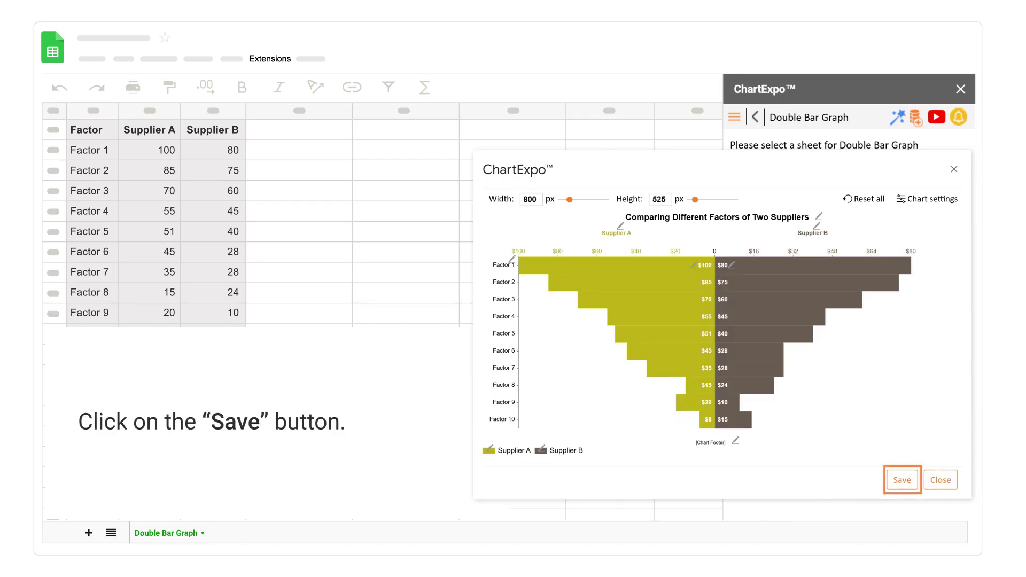
pyautogui.click(902, 480)
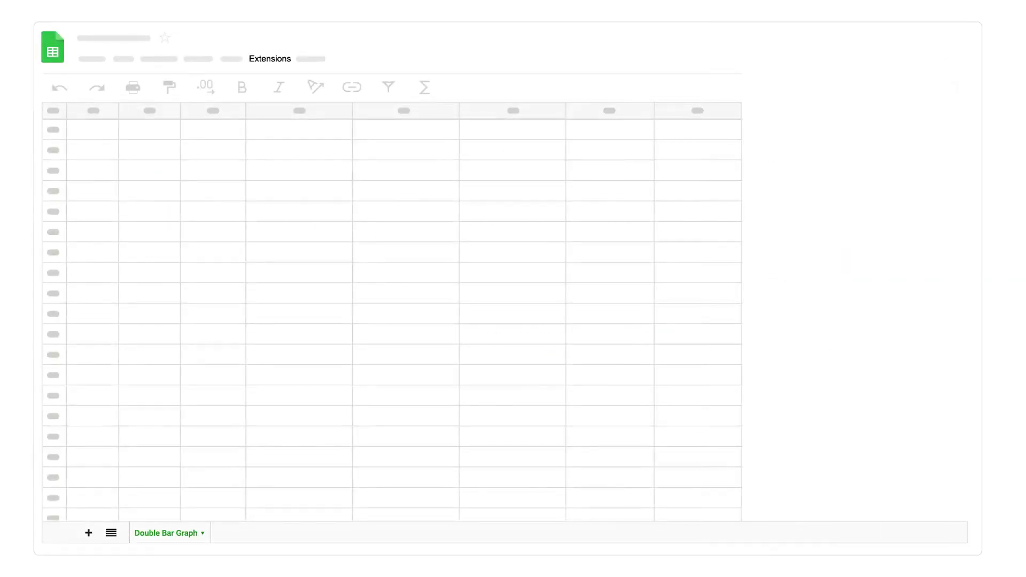
# Export the finished Double Bar Graph and add the chart image to the sheet.
pyautogui.click(904, 480)
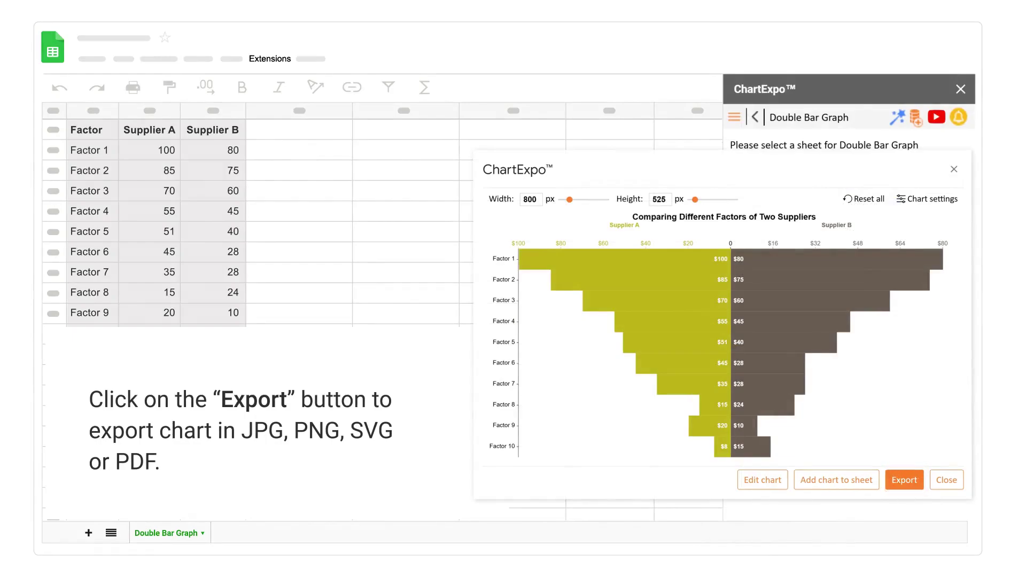
pyautogui.click(826, 415)
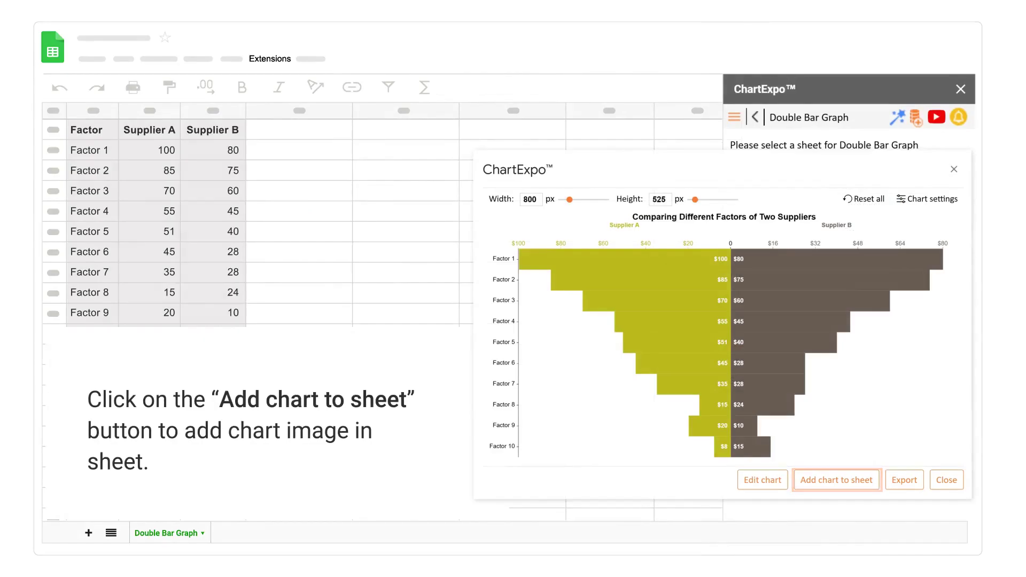
pyautogui.click(837, 480)
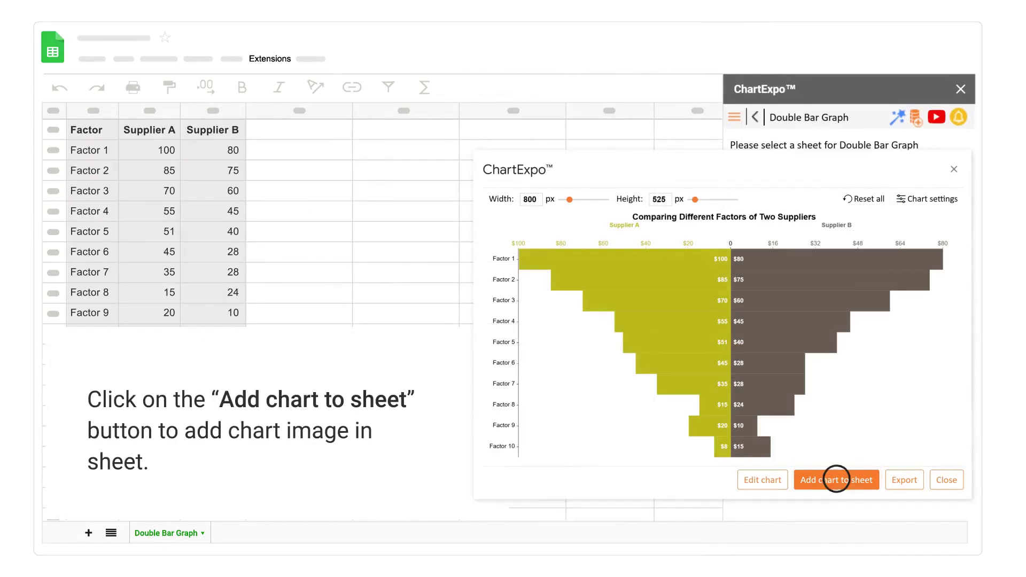